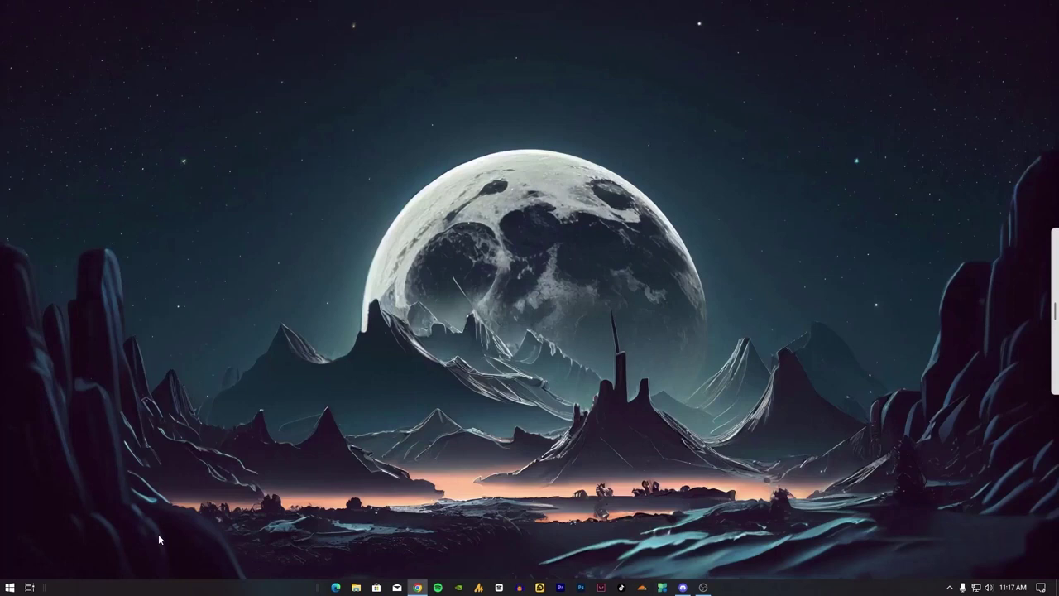
# Search 'power' from the Start menu to open the High performance plan's Edit Plan Settings
pyautogui.click(10, 586)
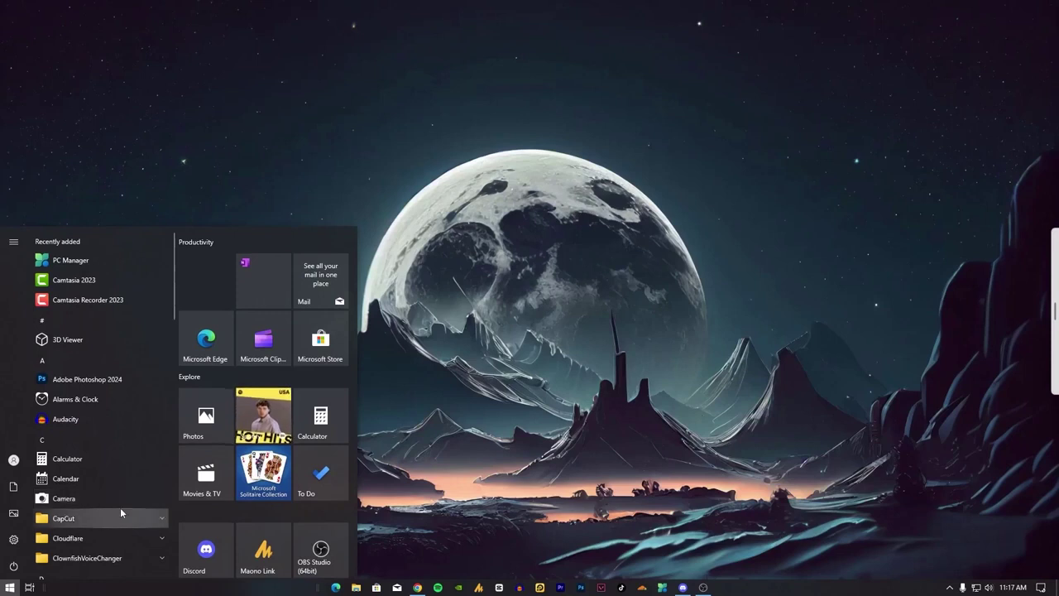
pyautogui.write('power')
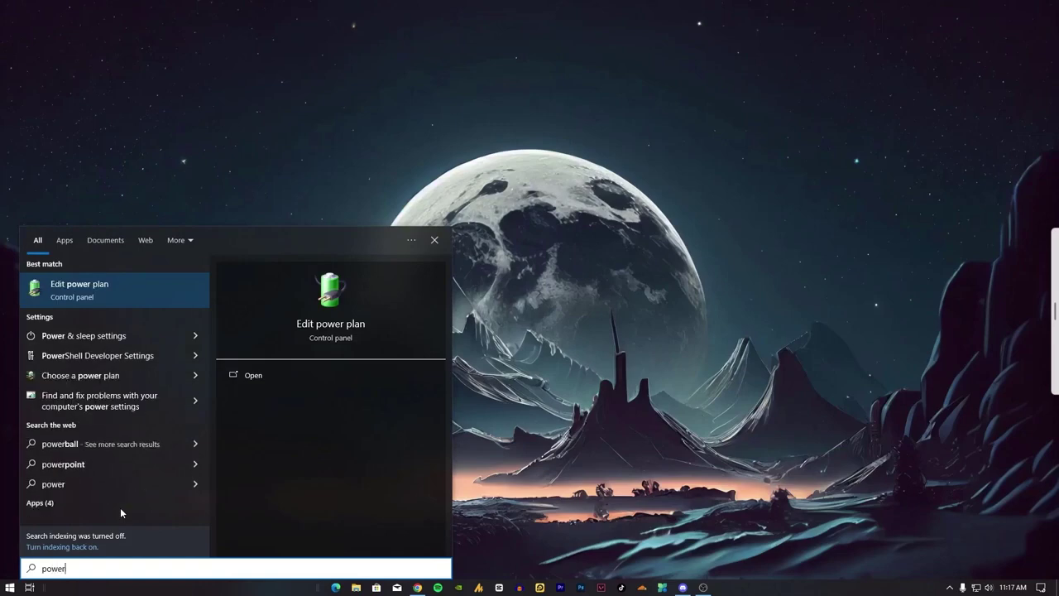
pyautogui.click(114, 293)
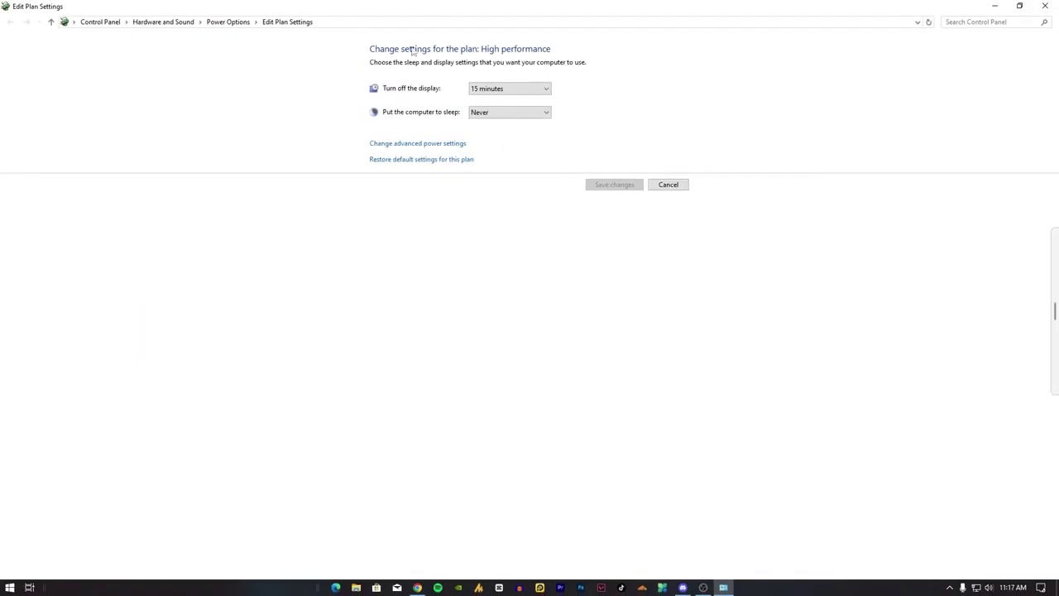
# Open the advanced power settings dialog, move it aside, and switch to the Balanced plan
pyautogui.click(443, 145)
pyautogui.moveTo(215, 145); pyautogui.dragTo(472, 231)
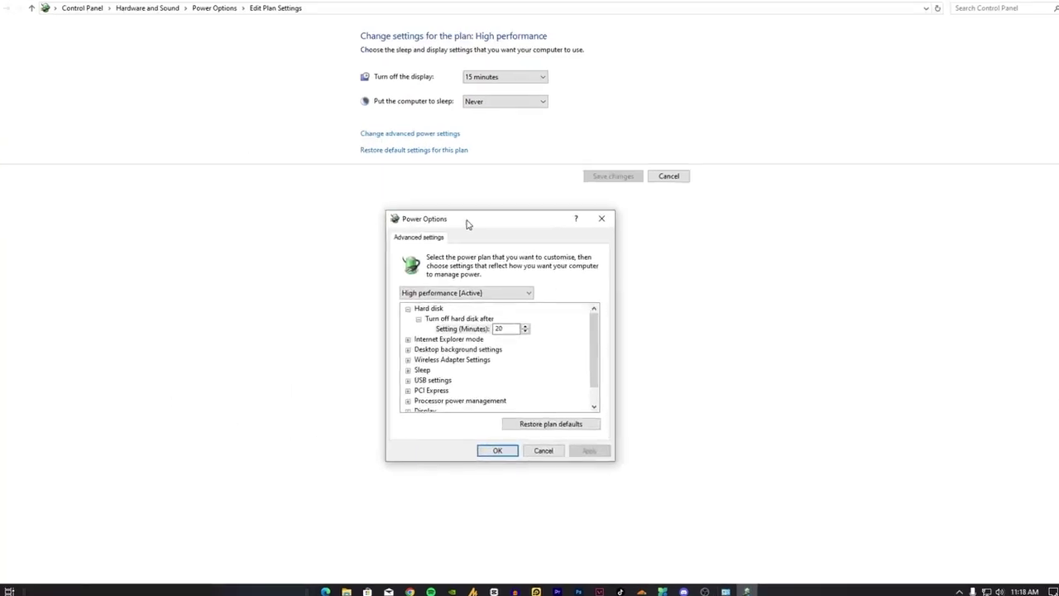
pyautogui.click(471, 292)
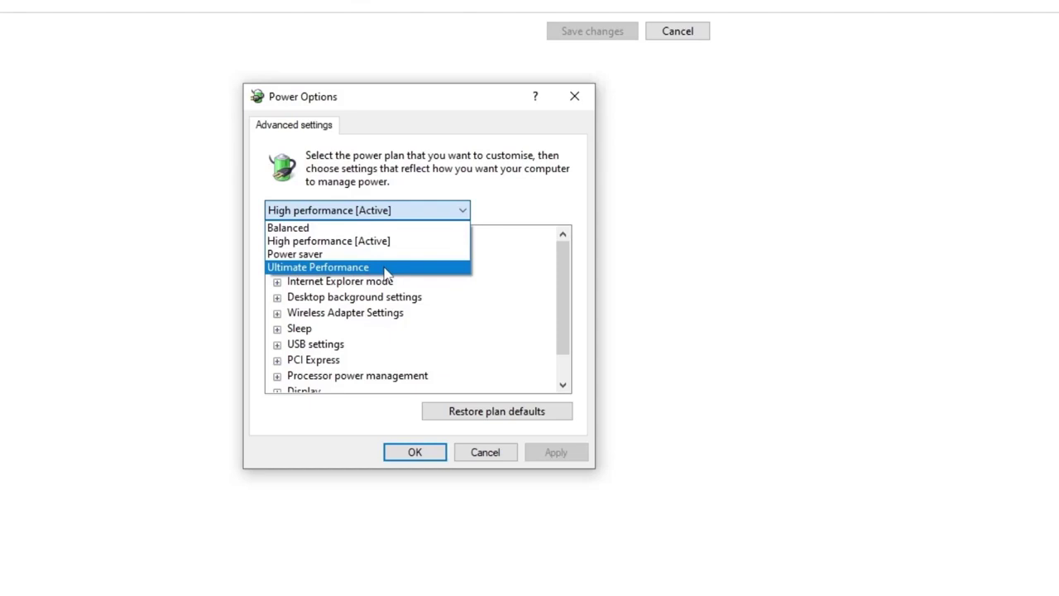
pyautogui.click(360, 229)
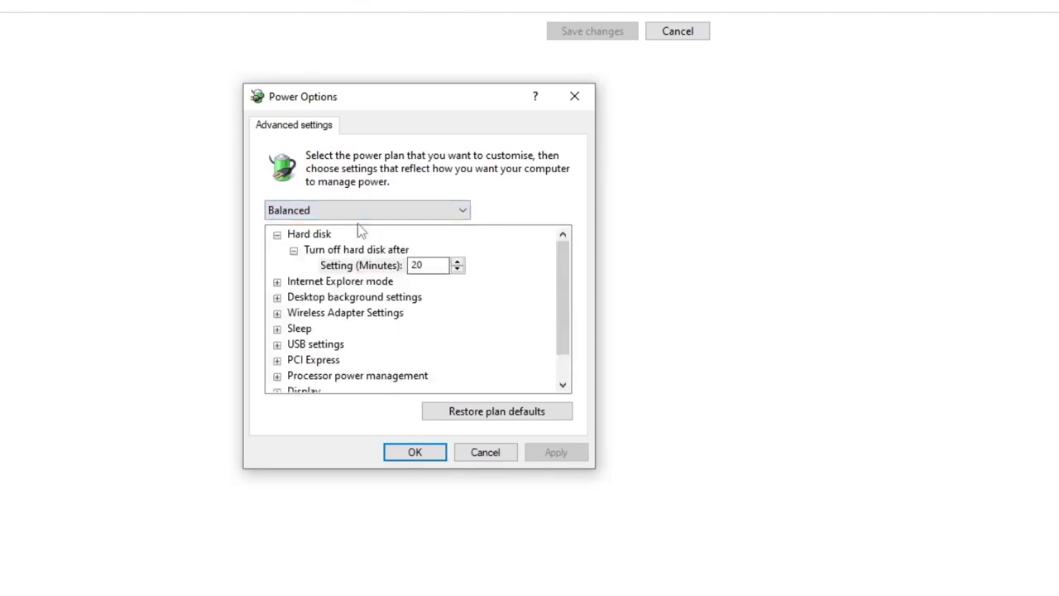
pyautogui.scroll(-1, 343, 318)
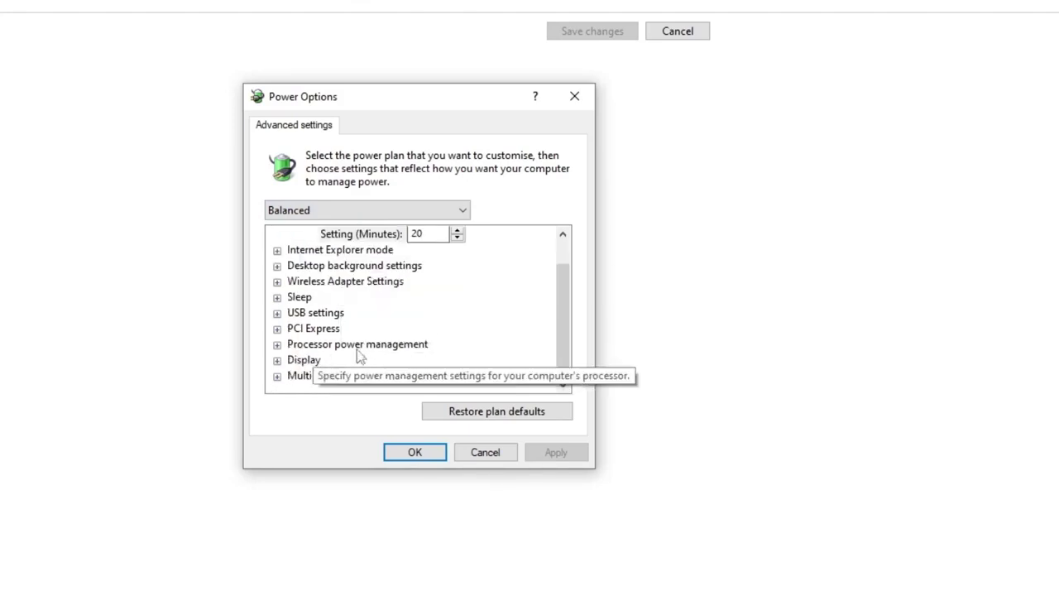
# Expand Processor power management to reveal the Balanced plan's minimum (5%) and maximum (100%) processor states
pyautogui.click(278, 345)
pyautogui.scroll(-1, 330, 343)
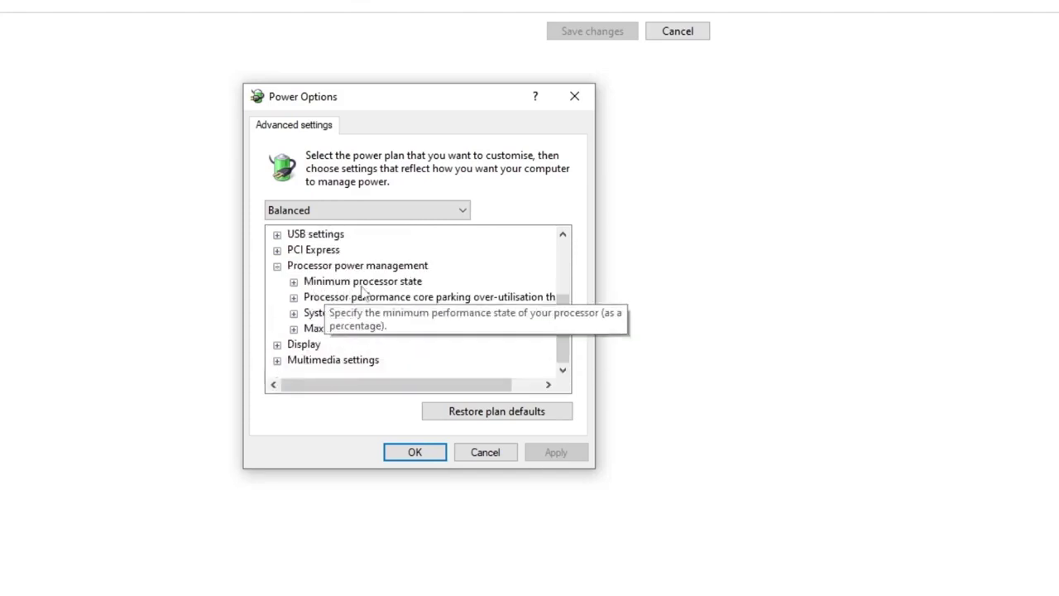
pyautogui.click(294, 281)
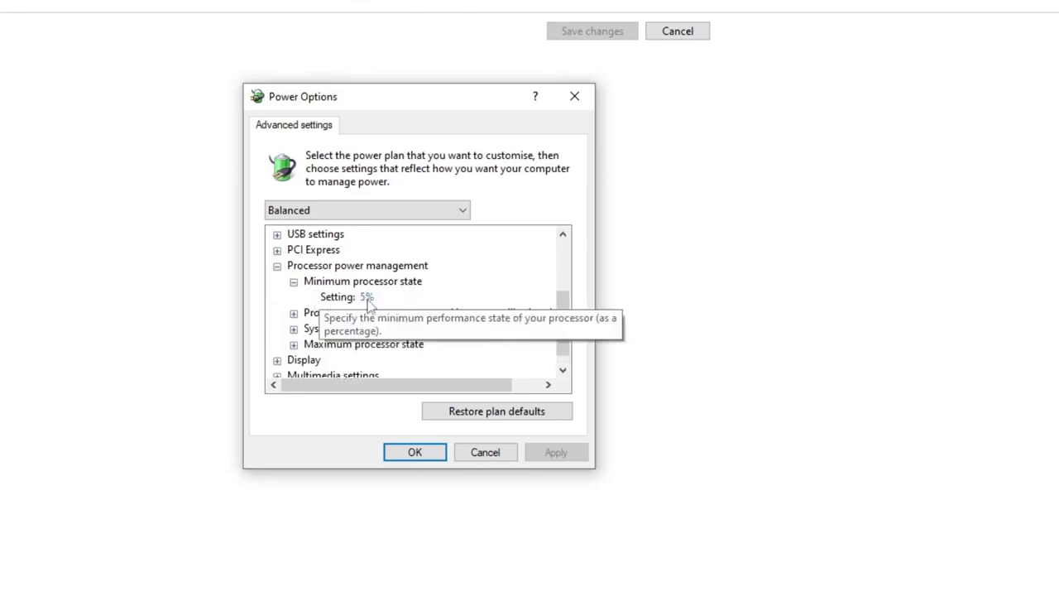
pyautogui.scroll(-1, 368, 305)
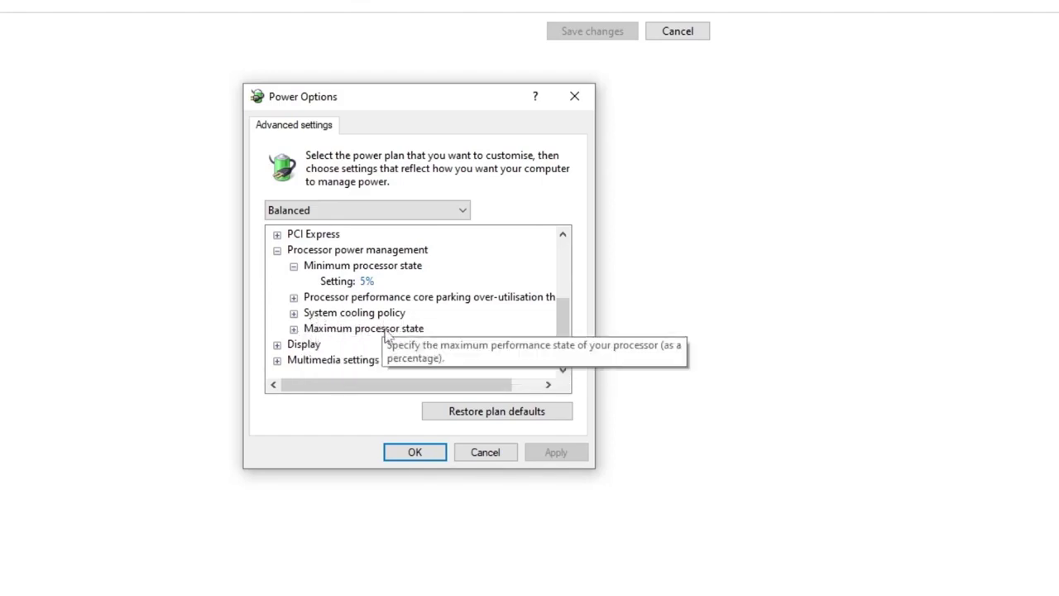
pyautogui.click(294, 328)
pyautogui.scroll(-1, 379, 340)
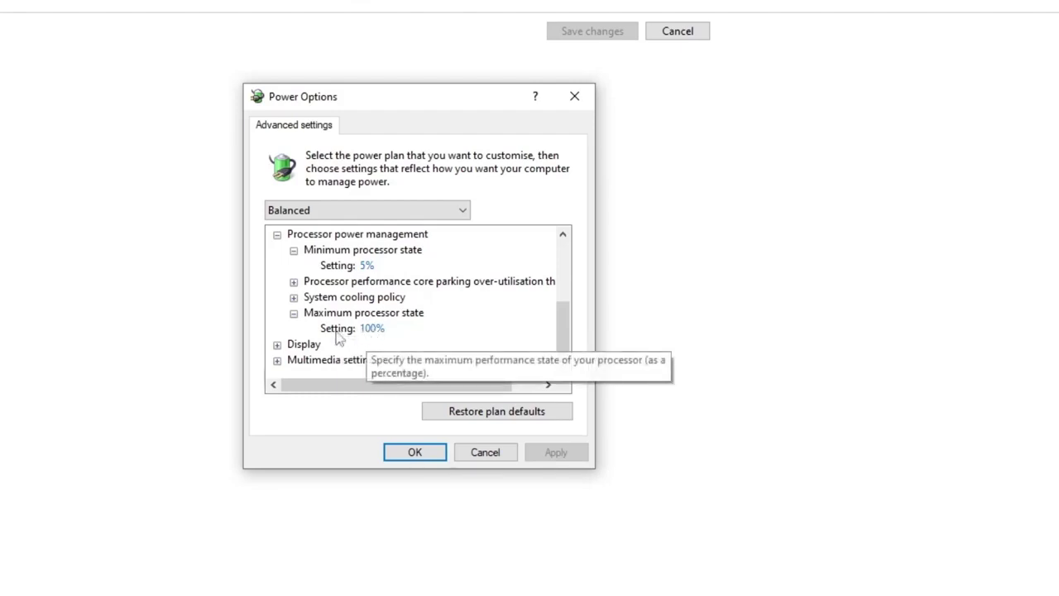
# Set the Balanced plan's maximum processor state to 60% and apply it
pyautogui.click(372, 328)
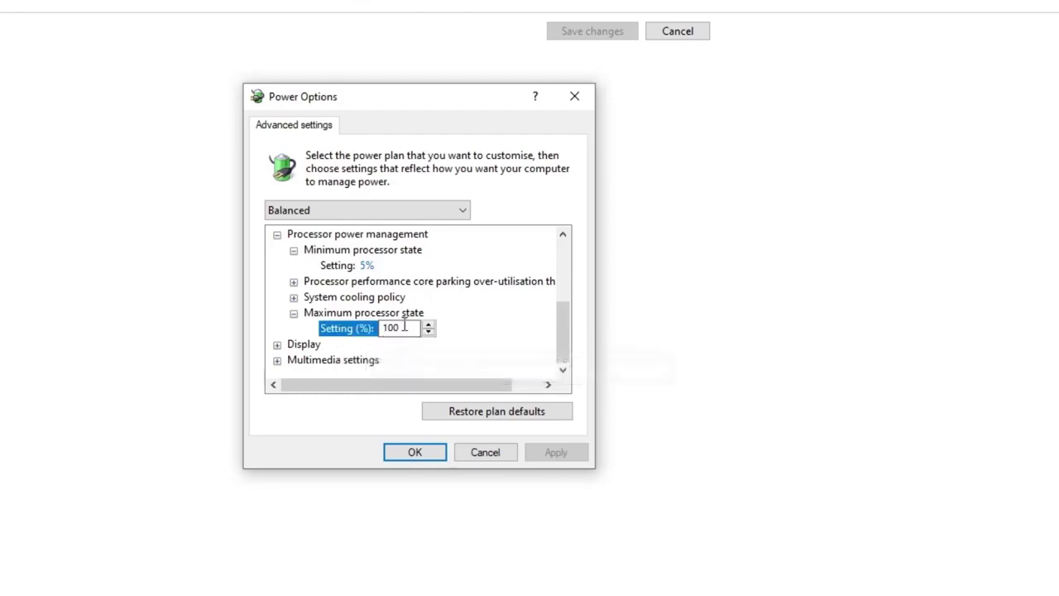
pyautogui.write('60')
pyautogui.click(565, 455)
# Re-enter the maximum processor state, trying 50 and 60 before settling on 70%
pyautogui.doubleClick(409, 327)
pyautogui.write('50')
pyautogui.click(352, 328)
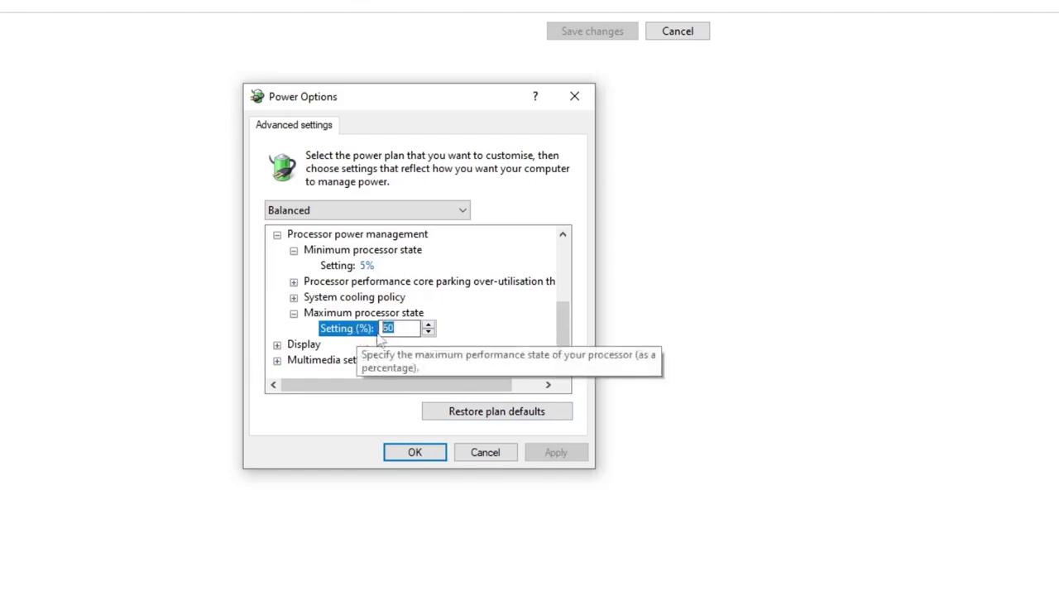
pyautogui.write('60')
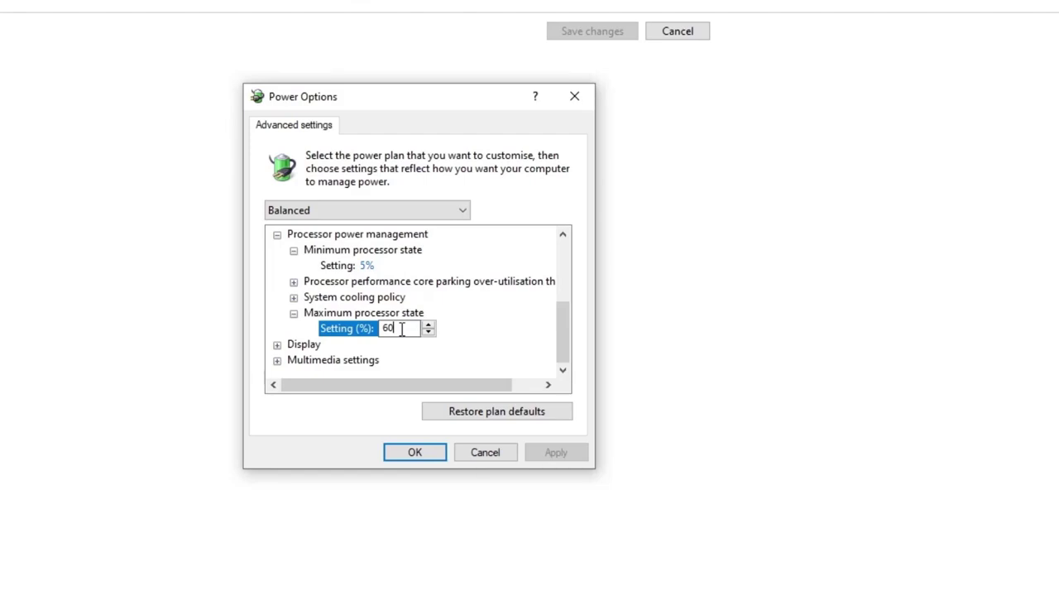
pyautogui.doubleClick(402, 329)
pyautogui.write('70')
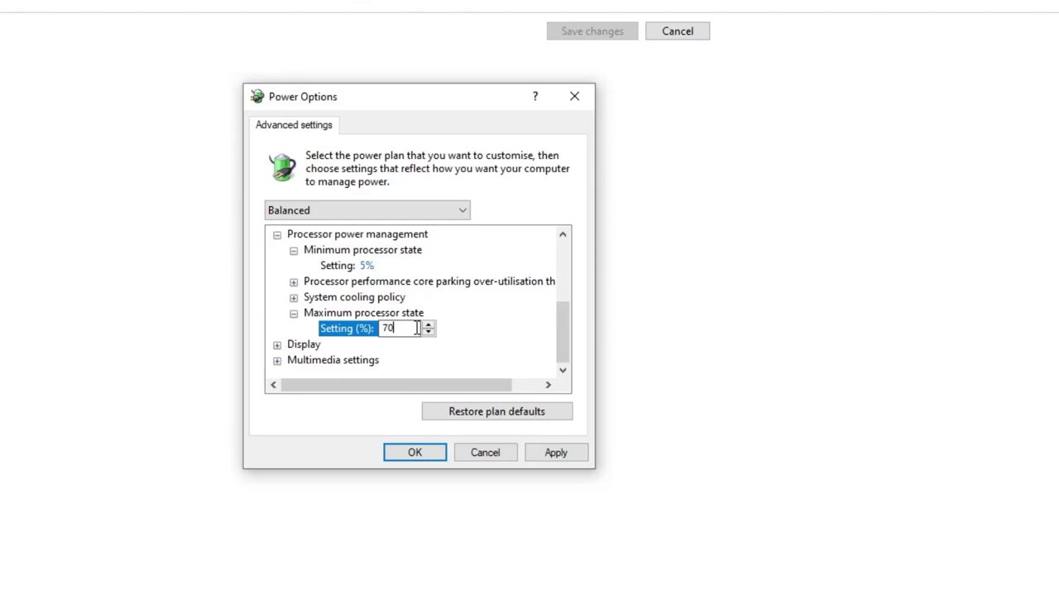
# Confirm the High performance plan's maximum processor state stays at 100%, then apply the changes
pyautogui.click(394, 214)
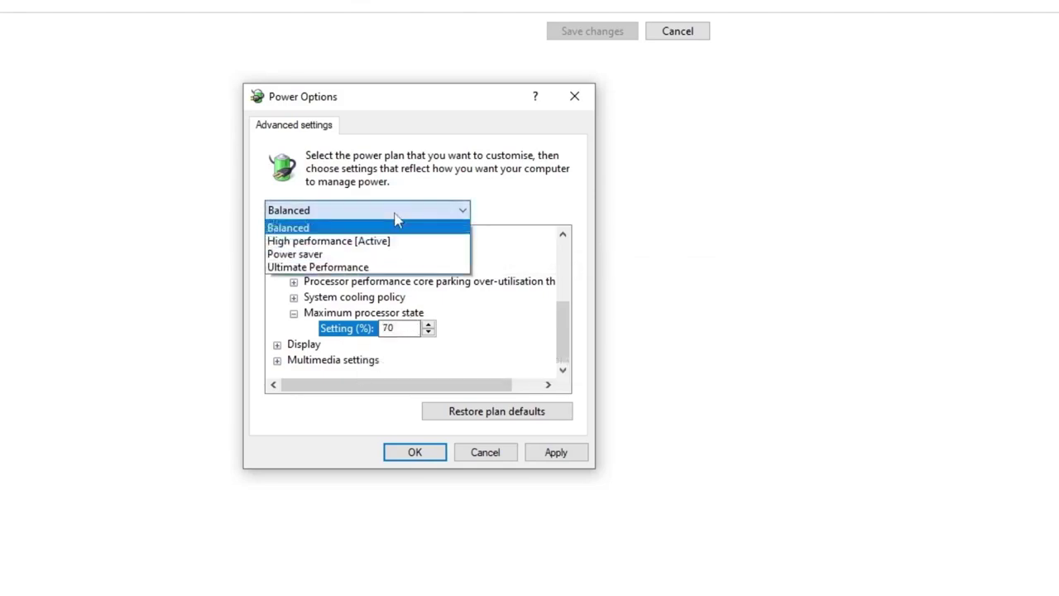
pyautogui.click(359, 245)
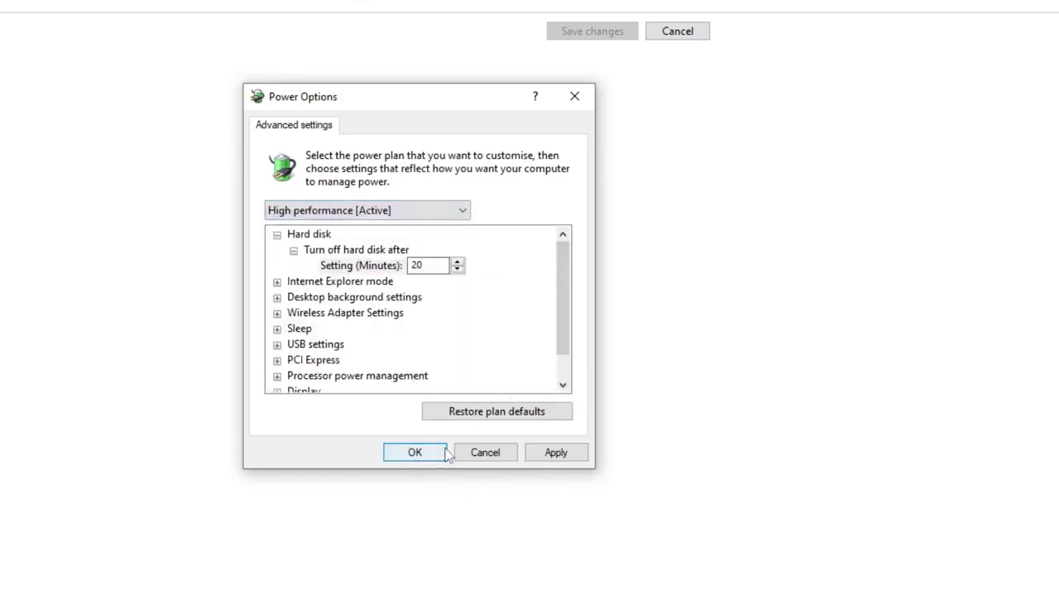
pyautogui.scroll(-1, 359, 366)
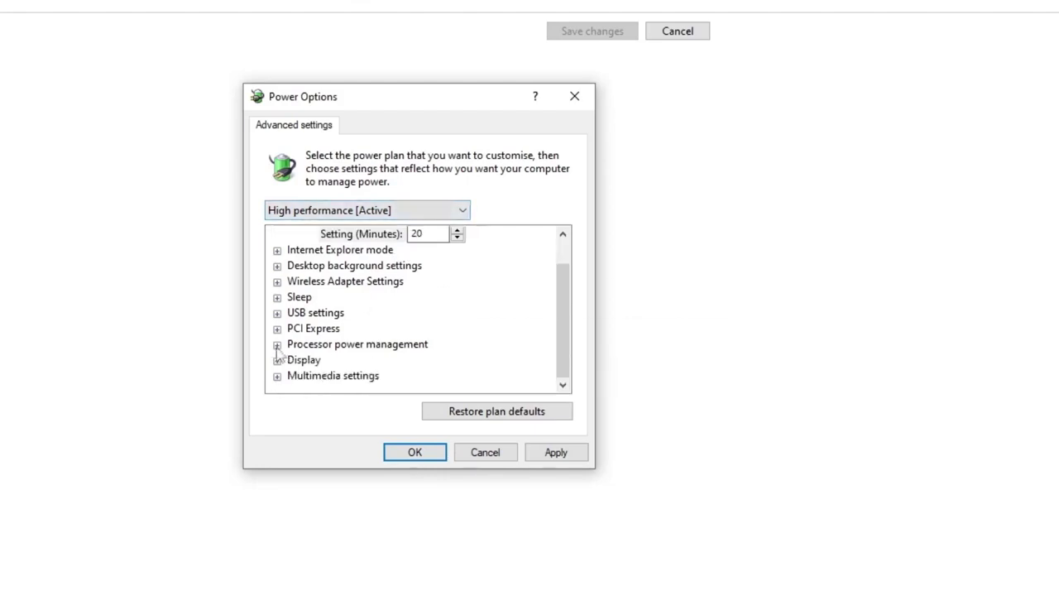
pyautogui.click(277, 344)
pyautogui.scroll(-1, 311, 362)
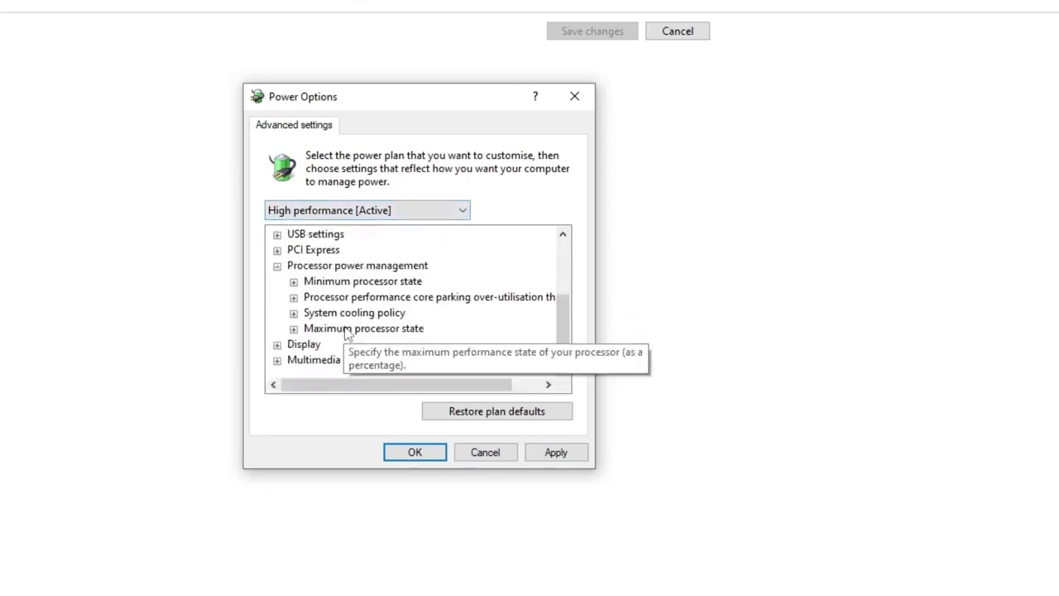
pyautogui.click(294, 328)
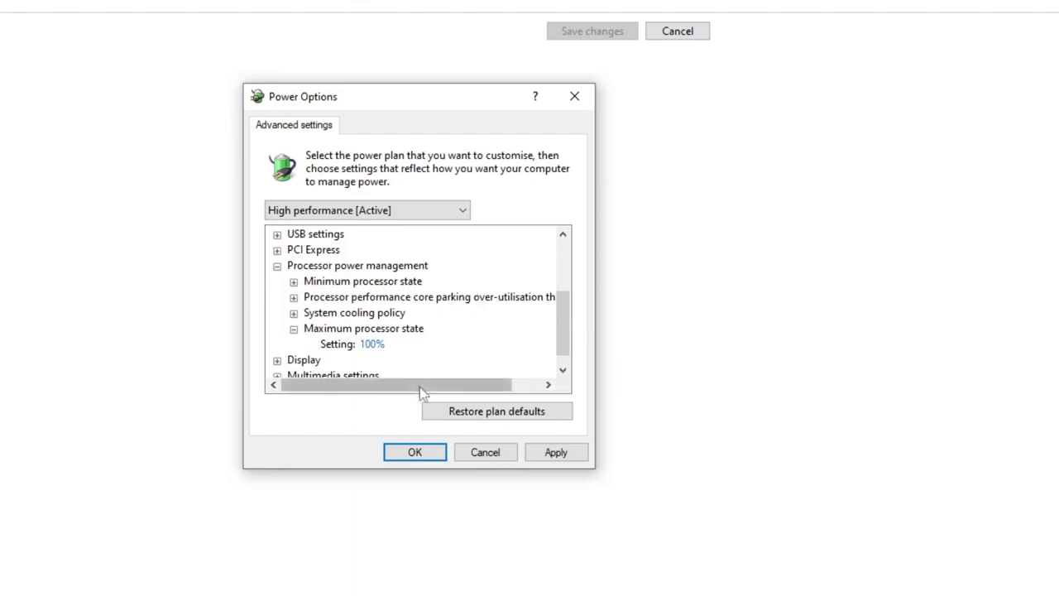
pyautogui.click(535, 460)
pyautogui.click(429, 455)
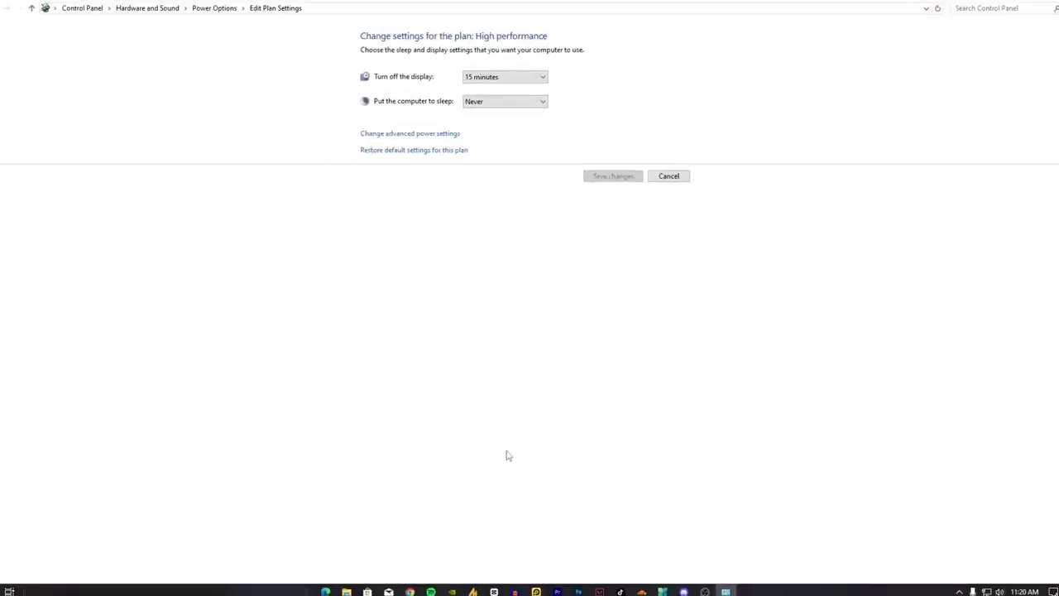